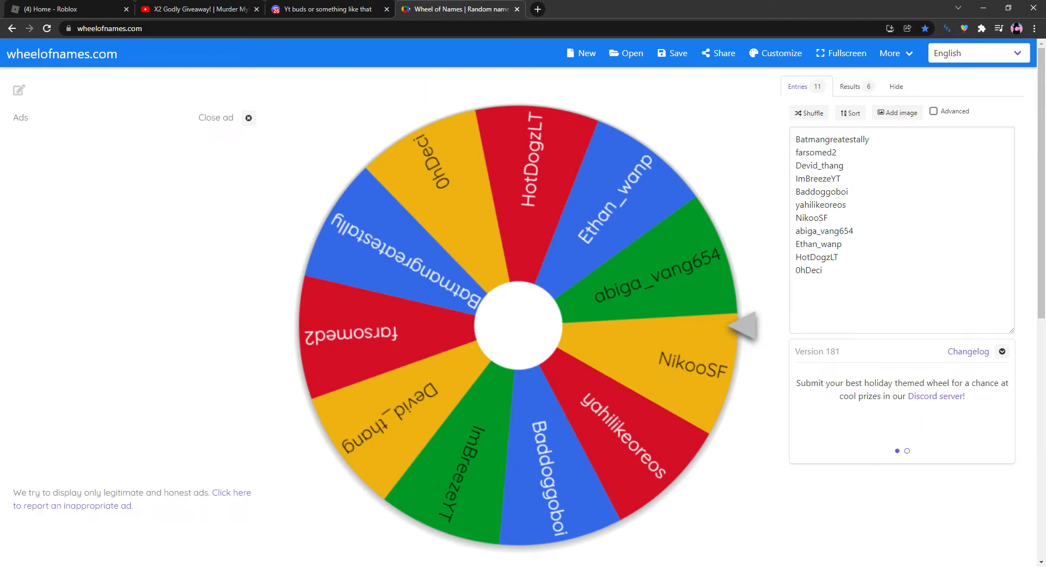
{"action": "left_click", "coordinate": [521, 539]}
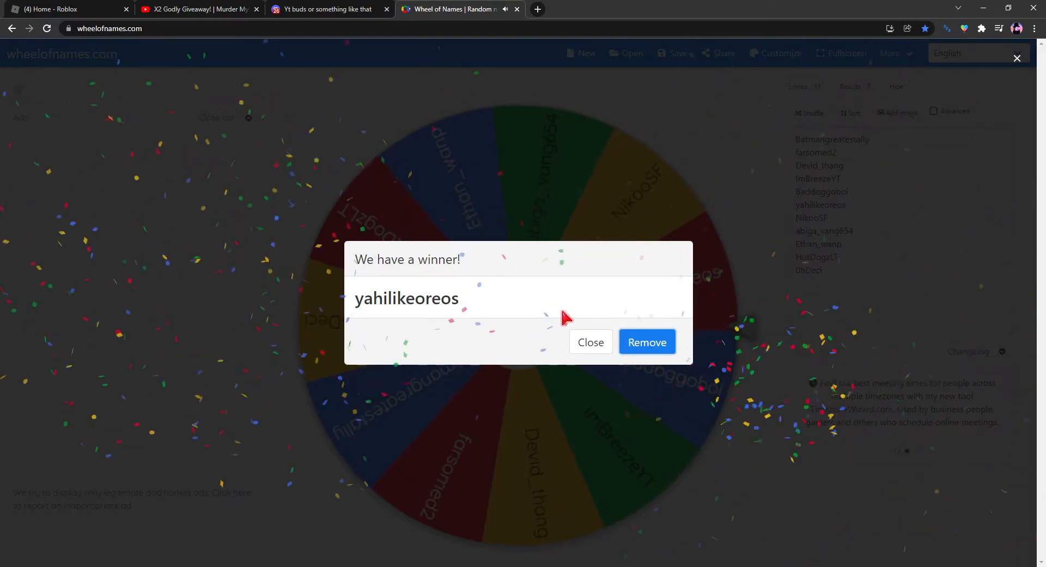
{"action": "left_click", "coordinate": [591, 344]}
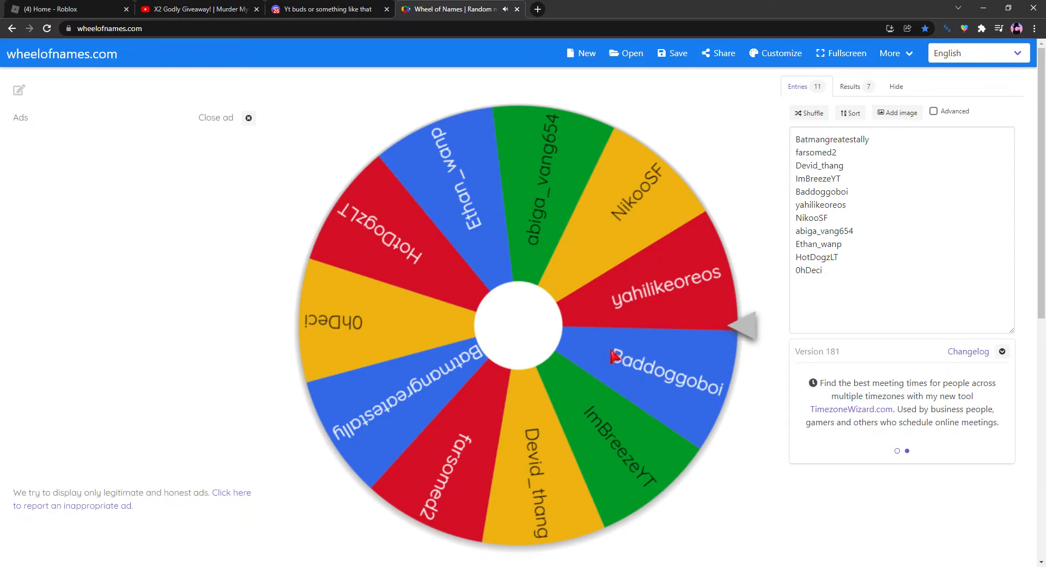
Step: Spin again, landing on Baddoggoboi, and dismiss the dialog with all eleven names kept
{"action": "left_click", "coordinate": [627, 367]}
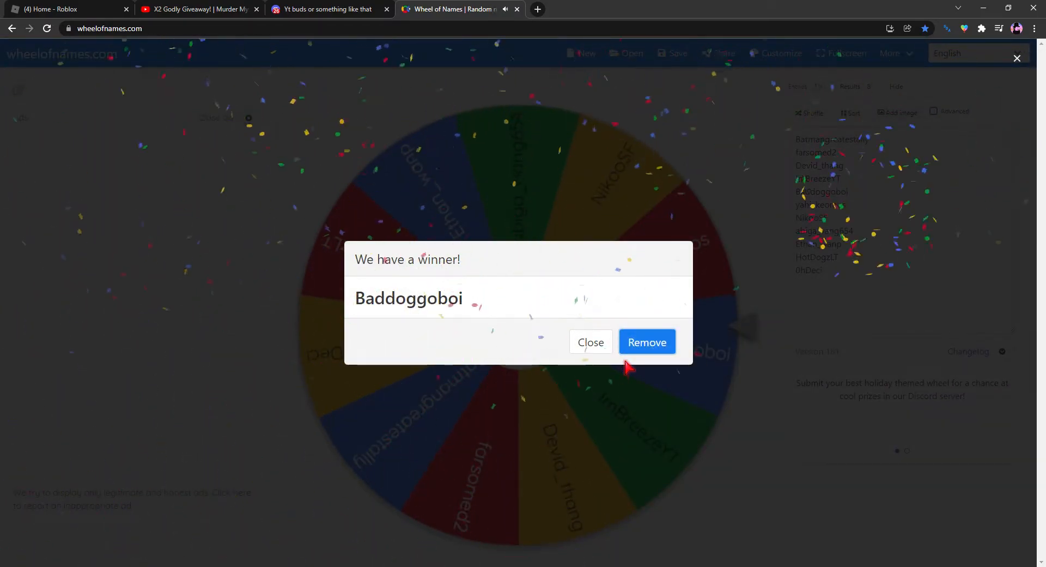
{"action": "left_click", "coordinate": [590, 342]}
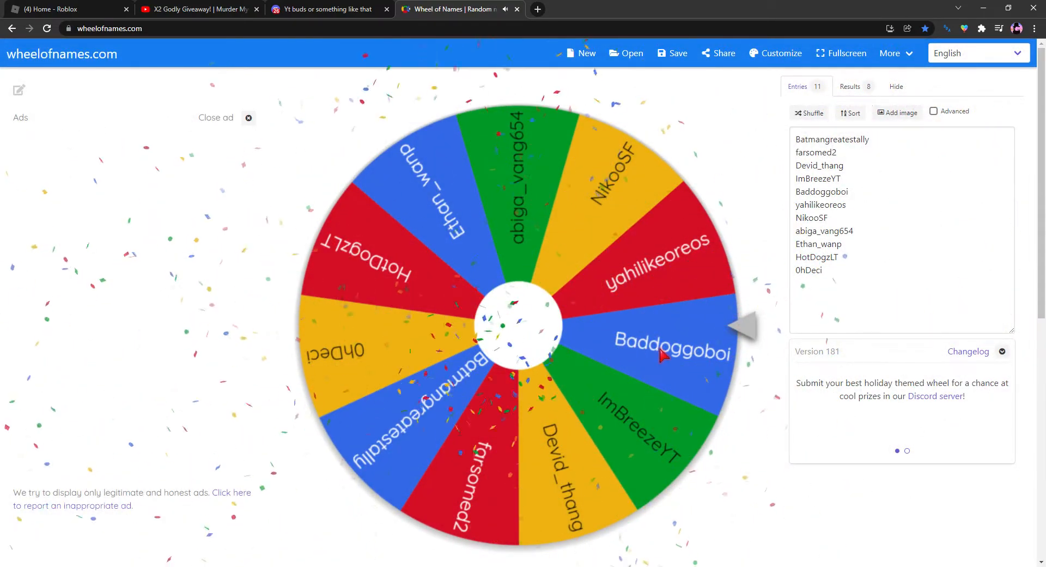